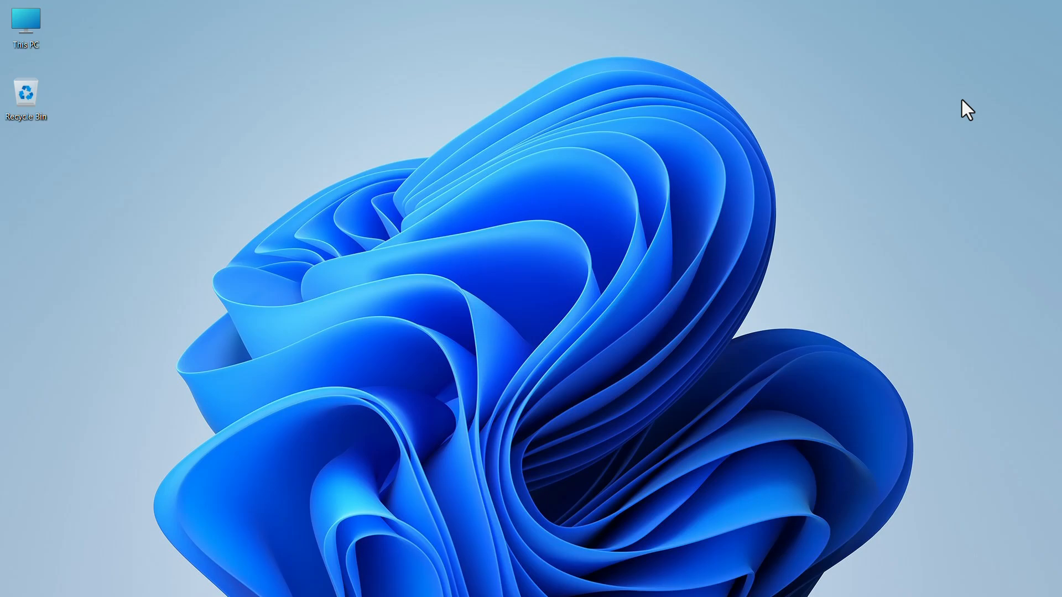
Launch Chrome and reach Google Classroom from the Google apps launcher.
{"action": "mouse_move", "coordinate": [765, 593]}
{"action": "left_click", "coordinate": [764, 581]}
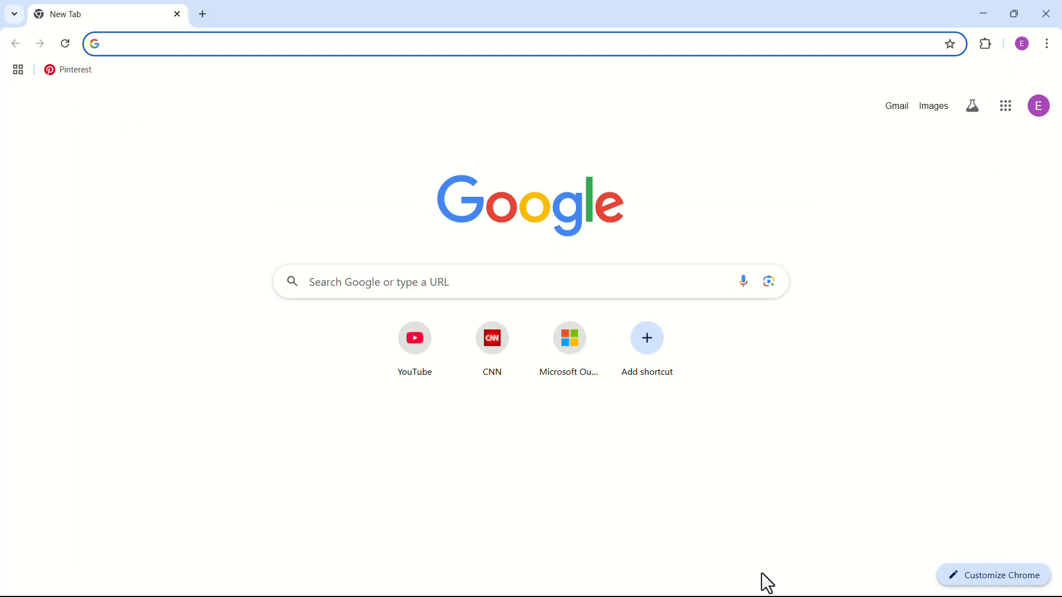
{"action": "left_click", "coordinate": [999, 116]}
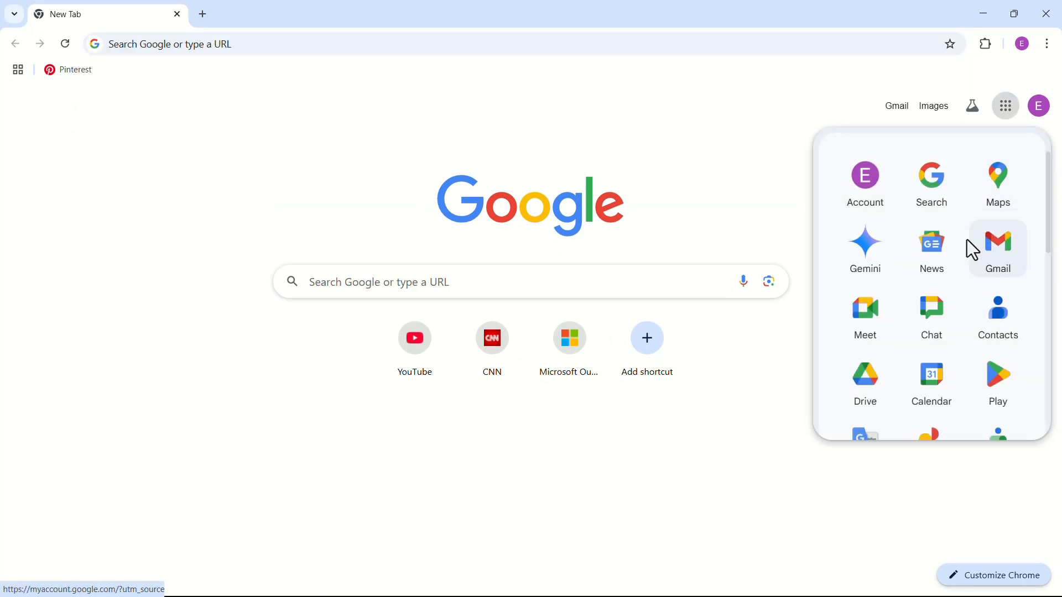
{"action": "scroll", "coordinate": [965, 257], "scroll_direction": "down", "scroll_amount": 3}
{"action": "scroll", "coordinate": [967, 266], "scroll_direction": "down", "scroll_amount": 3}
{"action": "left_click", "coordinate": [930, 279]}
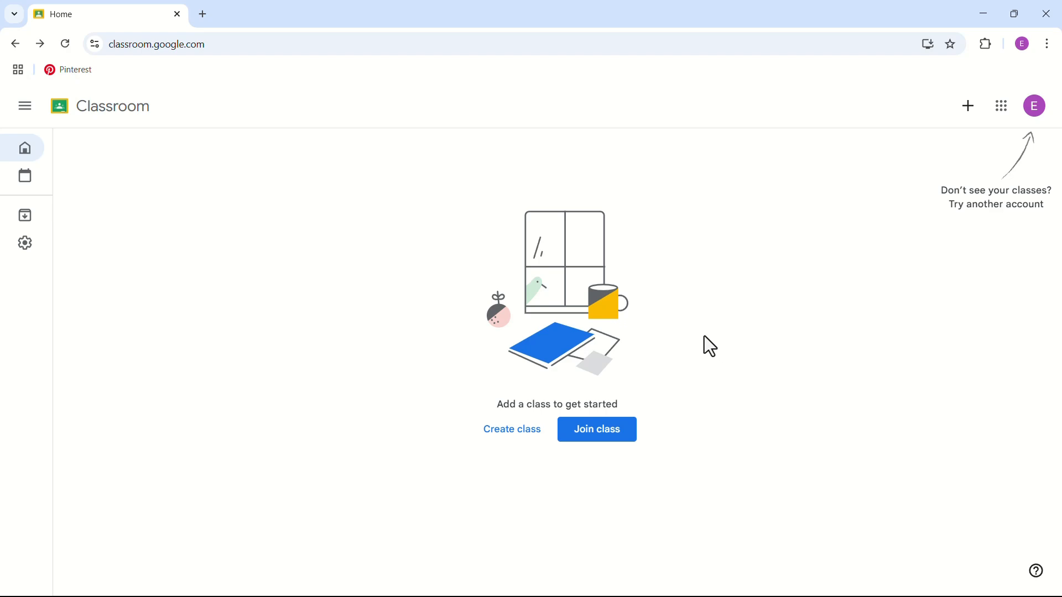
Search Google for 'dark reader chrome extension' in a fresh tab.
{"action": "left_click", "coordinate": [212, 23]}
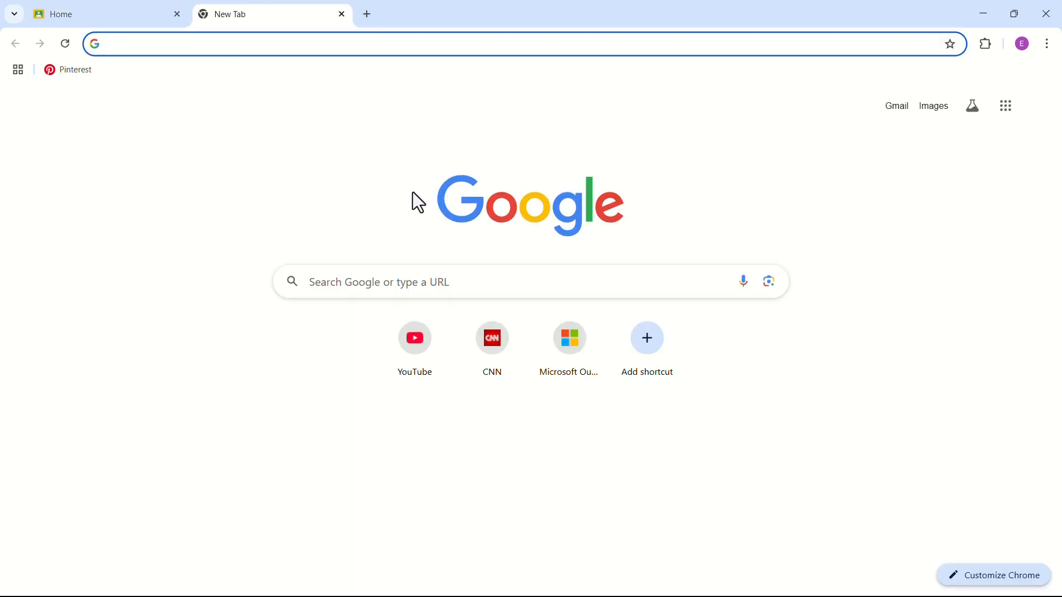
{"action": "left_click", "coordinate": [365, 283]}
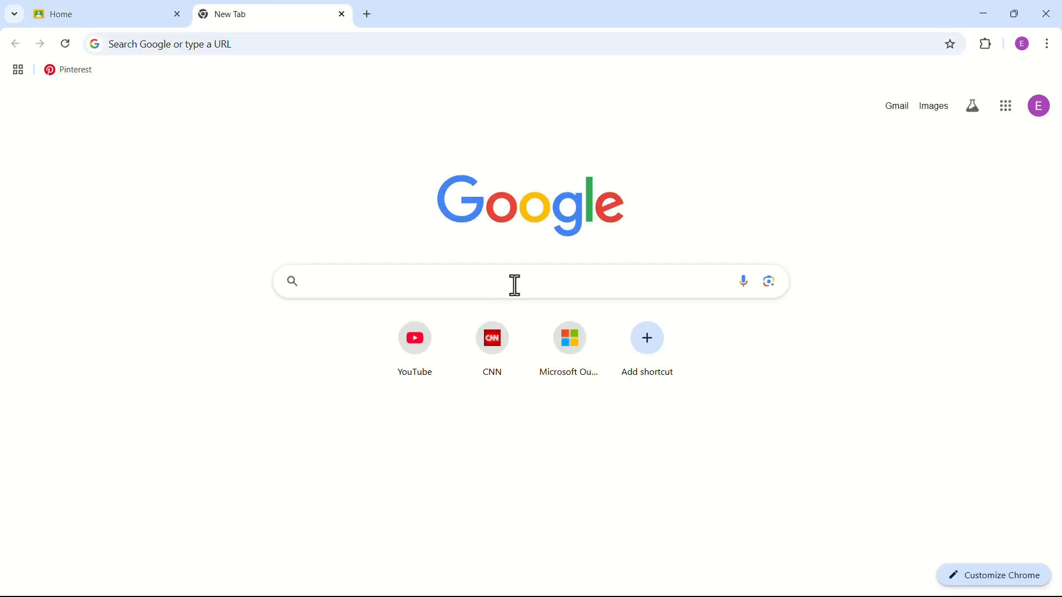
{"action": "type", "text": "dark reader chrome extensi"}
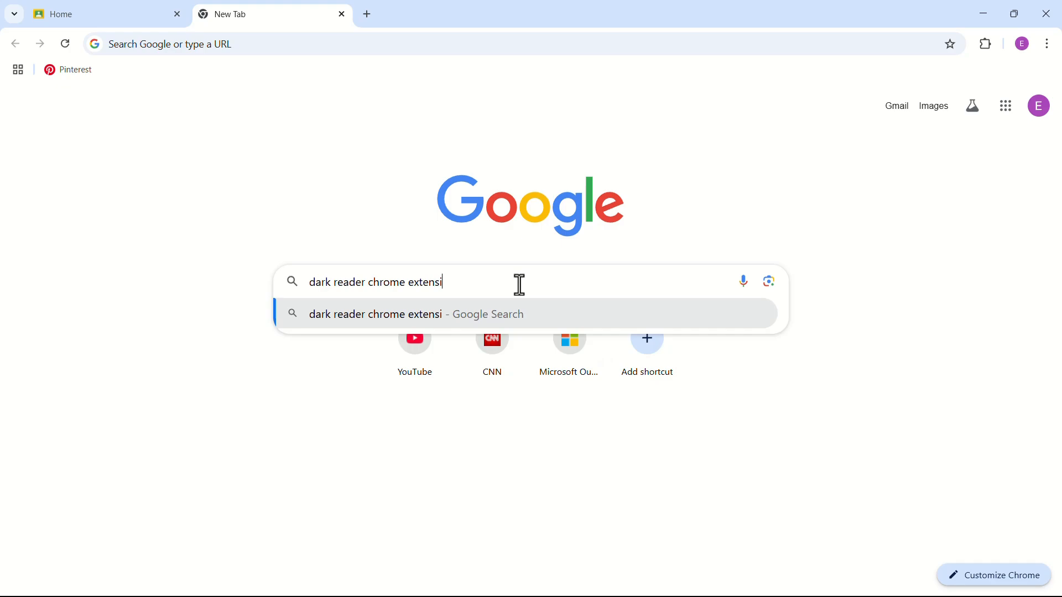
{"action": "type", "text": "on"}
{"action": "key", "text": "Return"}
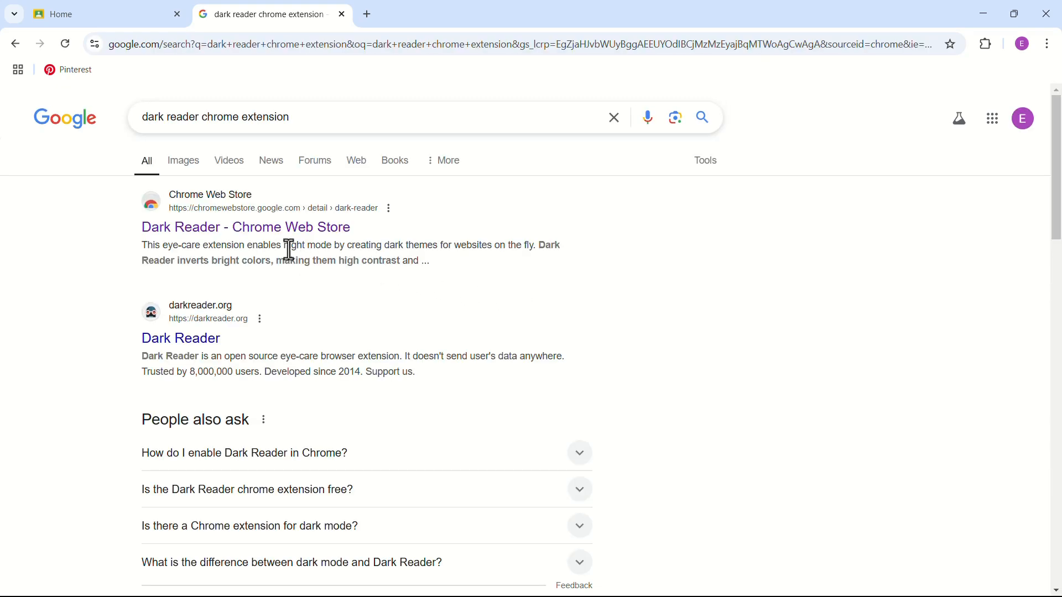
Add Dark Reader to Chrome from its Chrome Web Store listing.
{"action": "left_click", "coordinate": [266, 233]}
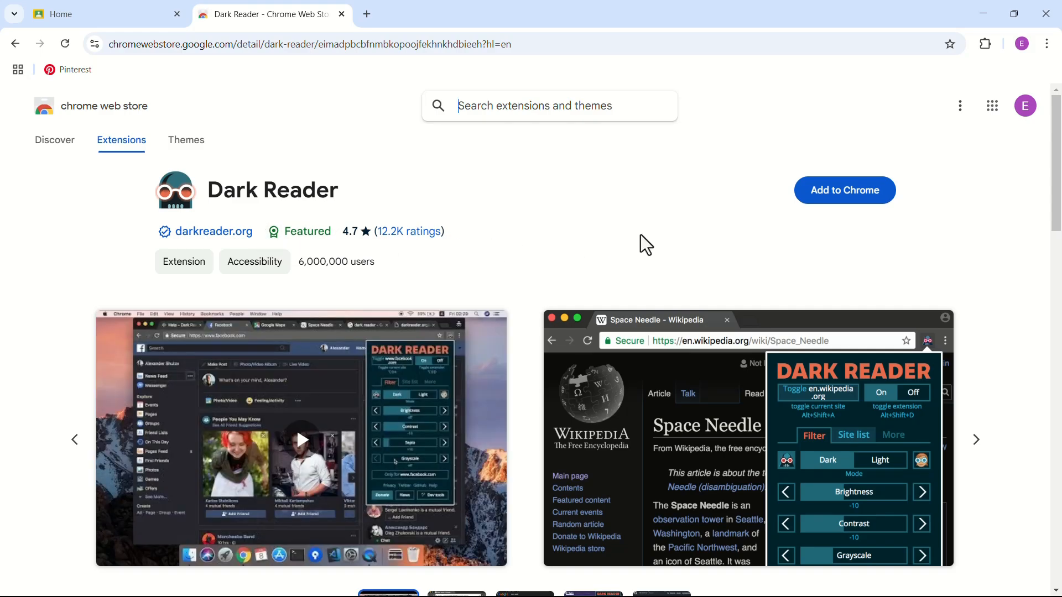
{"action": "left_click", "coordinate": [828, 200]}
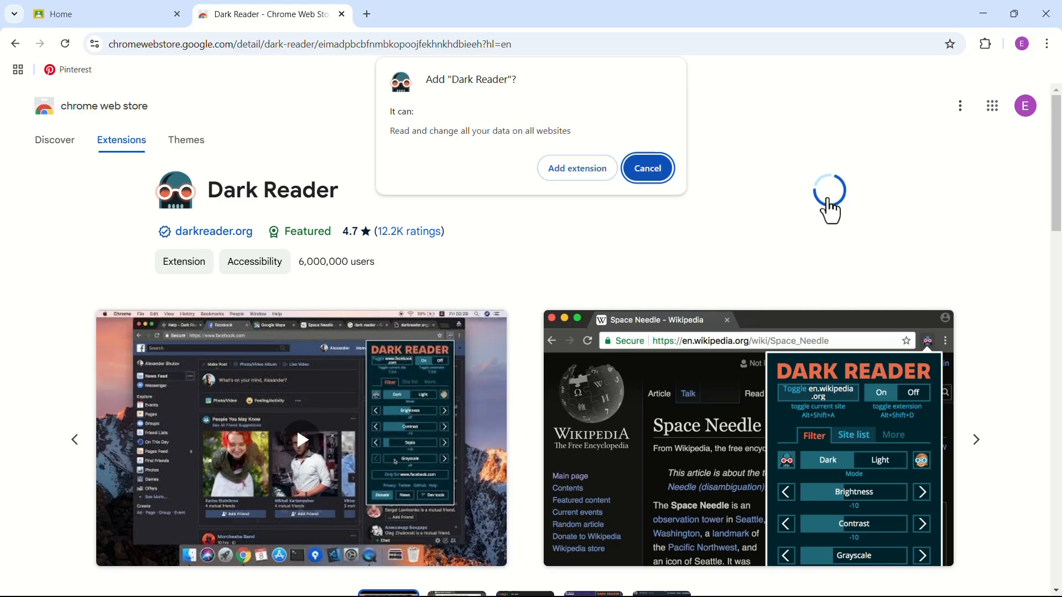
{"action": "left_click", "coordinate": [577, 173]}
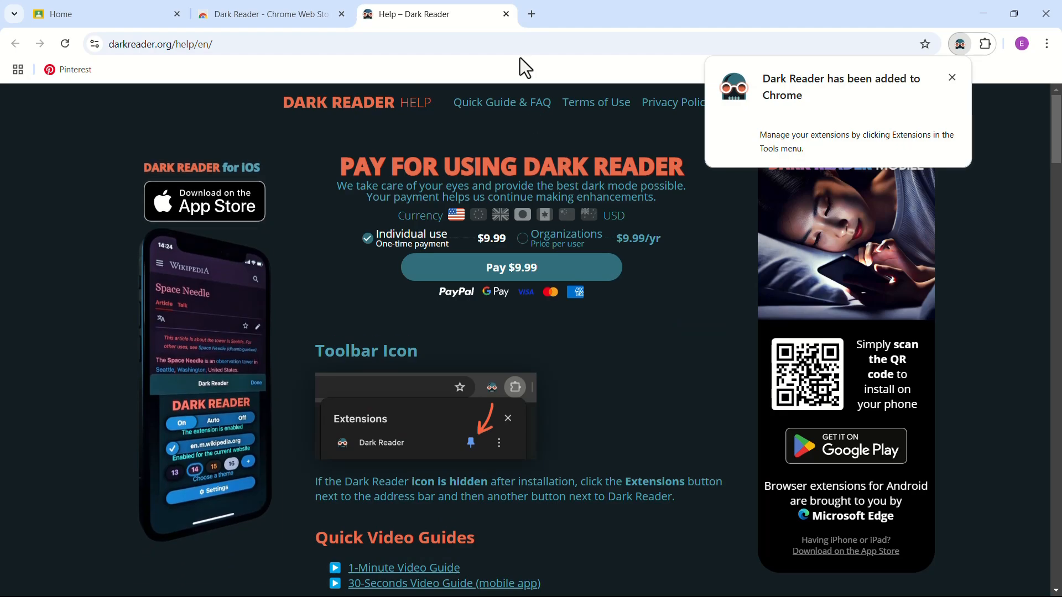
Close the Dark Reader help tab and return to Classroom, now dark.
{"action": "left_click", "coordinate": [505, 14]}
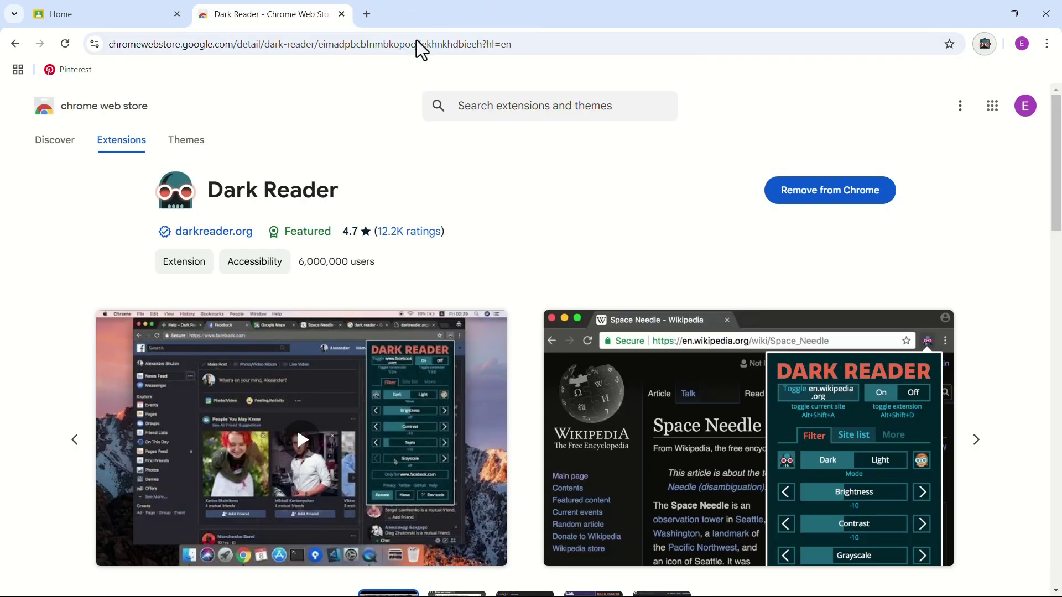
{"action": "left_click", "coordinate": [142, 17]}
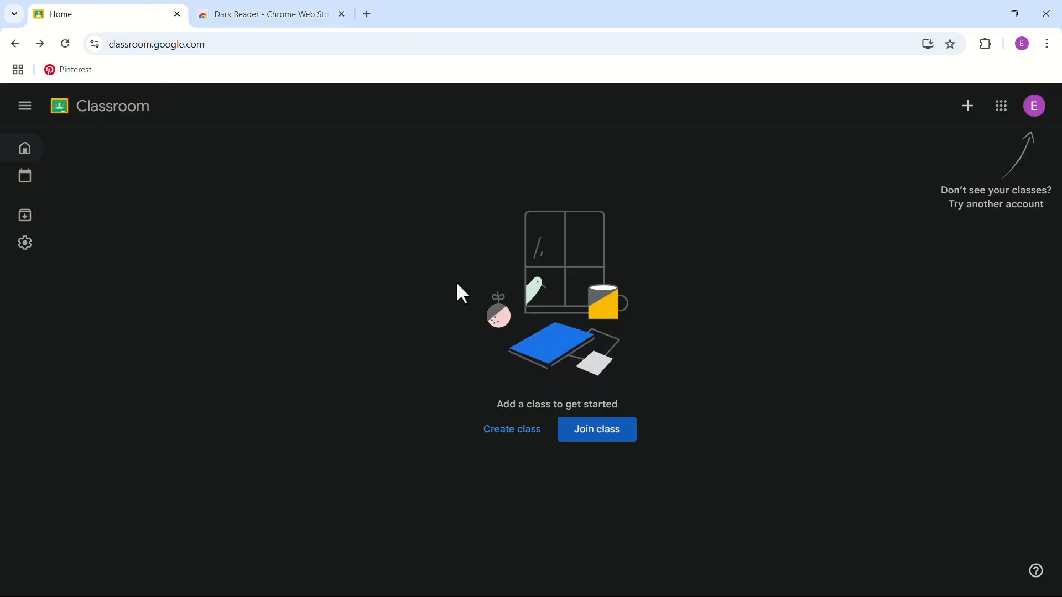